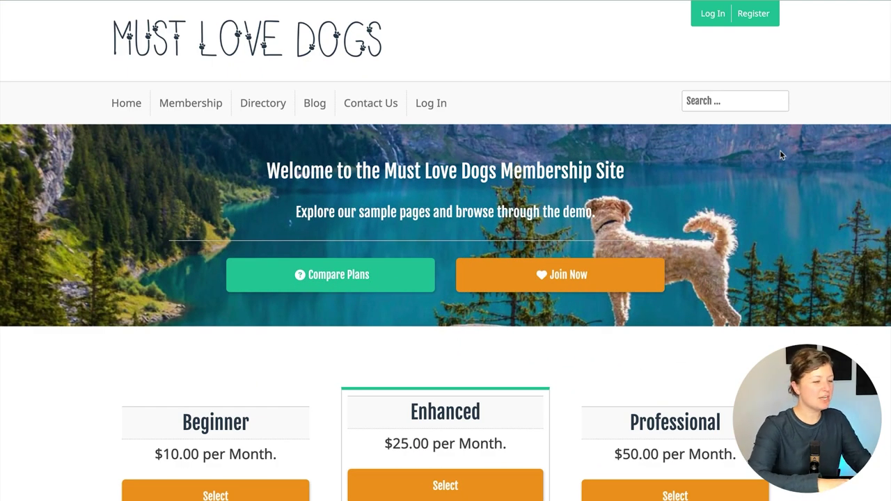
Open the Blog page, with its Enhanced-members-only locked post and Categories list
{"action": "left_click", "coordinate": [321, 110]}
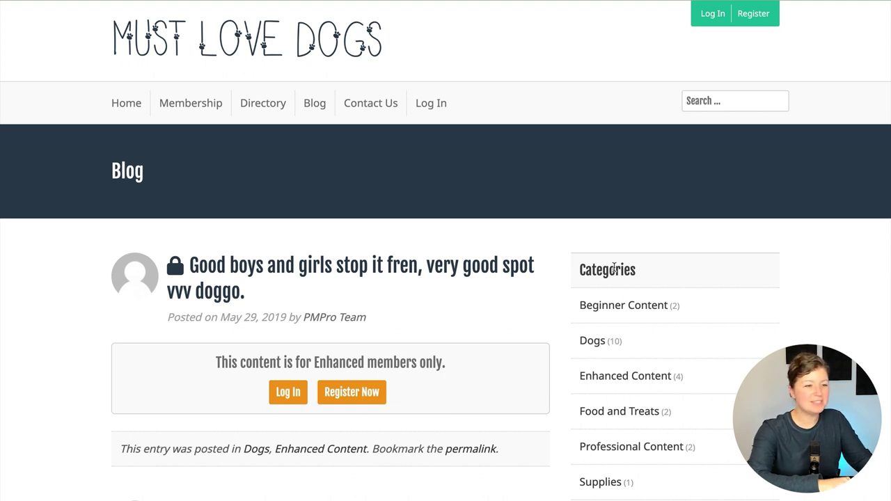
Log in to the site with the account's username and password
{"action": "left_click", "coordinate": [712, 13]}
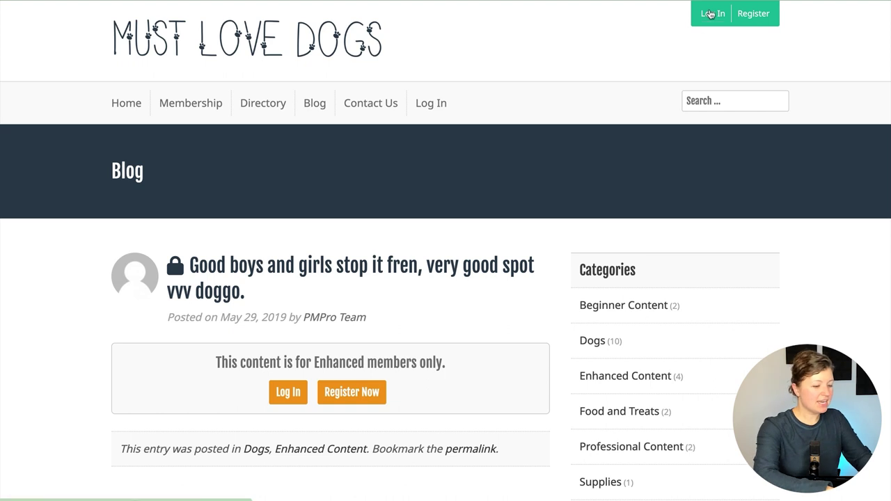
{"action": "type", "text": "pmpro"}
{"action": "key", "text": "Tab"}
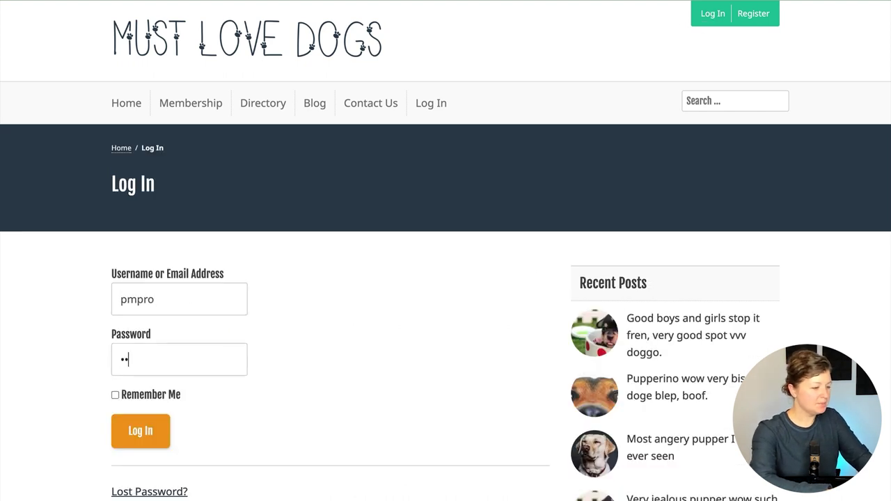
{"action": "type", "text": "•••"}
{"action": "key", "text": "ctrl+a"}
{"action": "type", "text": "••••••••"}
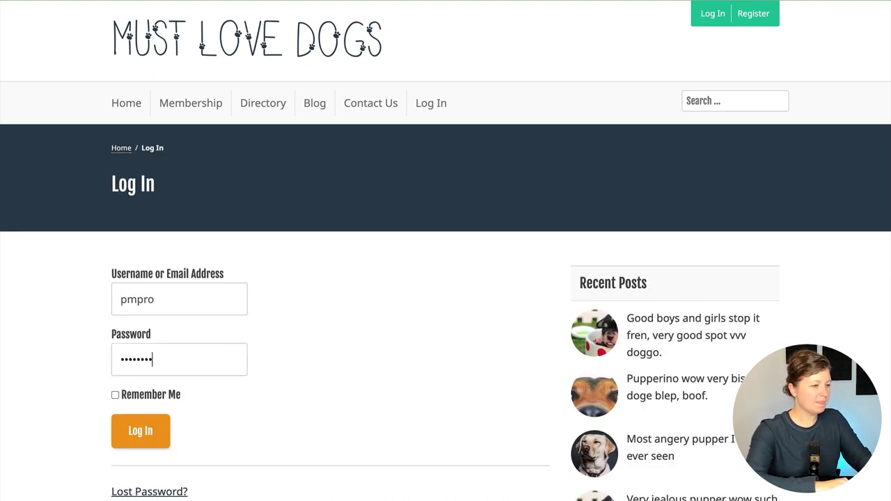
{"action": "key", "text": "Return"}
Open Appearance > Widgets, dismiss the welcome tour, and select the Categories widget in Posts and Archives
{"action": "left_click", "coordinate": [69, 11]}
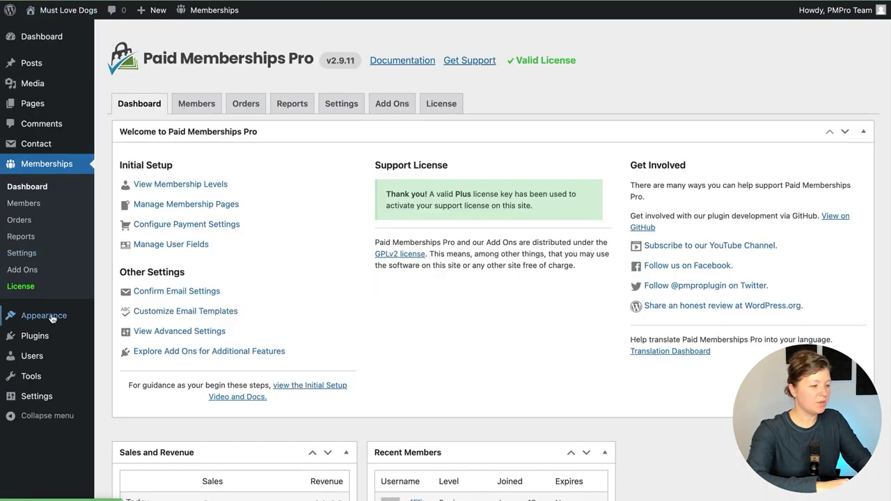
{"action": "mouse_move", "coordinate": [43, 318]}
{"action": "left_click", "coordinate": [121, 351]}
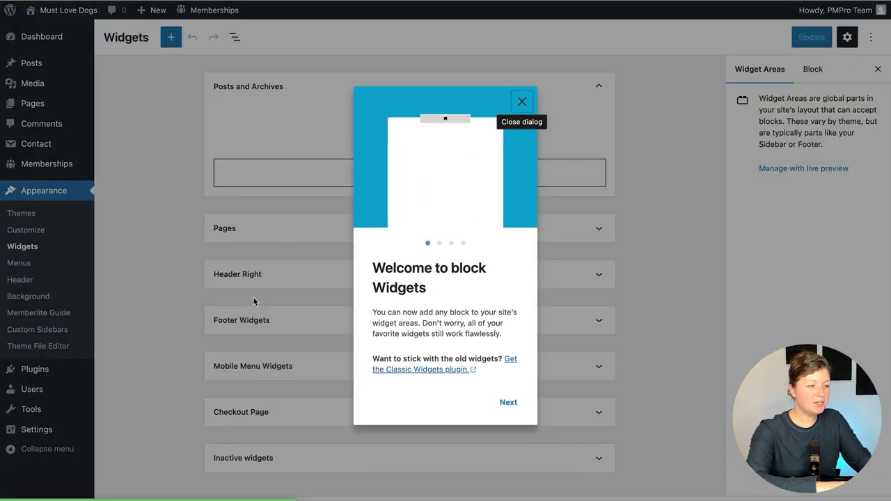
{"action": "left_click", "coordinate": [523, 100]}
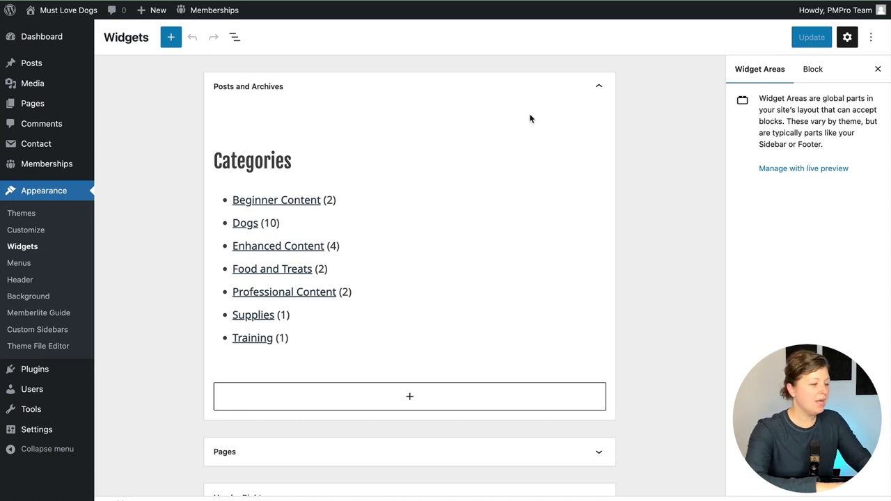
{"action": "left_click", "coordinate": [403, 150]}
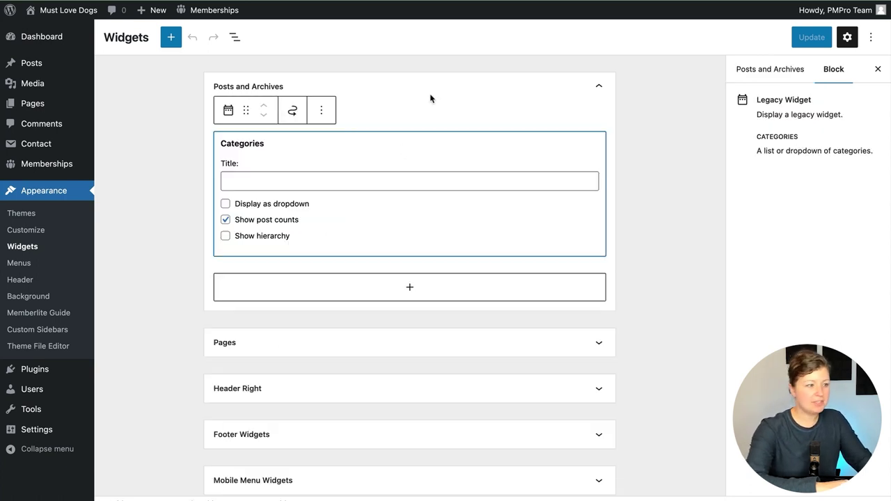
{"action": "left_click", "coordinate": [387, 104]}
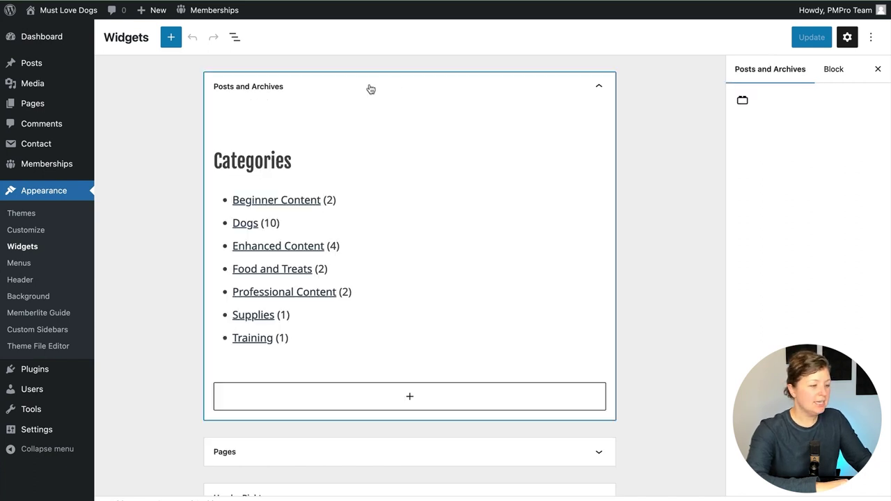
{"action": "left_click", "coordinate": [319, 158]}
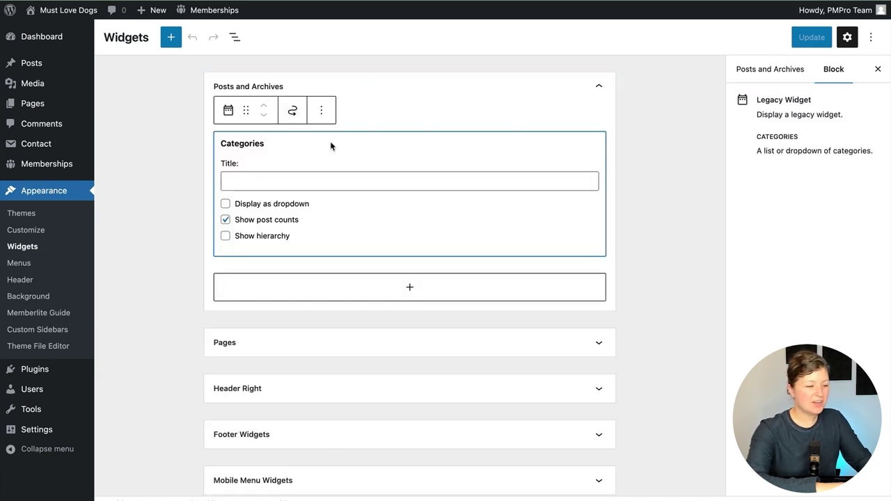
Insert a Log In - PMPro widget above Categories and enable its logged-in Welcome content option
{"action": "left_click", "coordinate": [321, 110]}
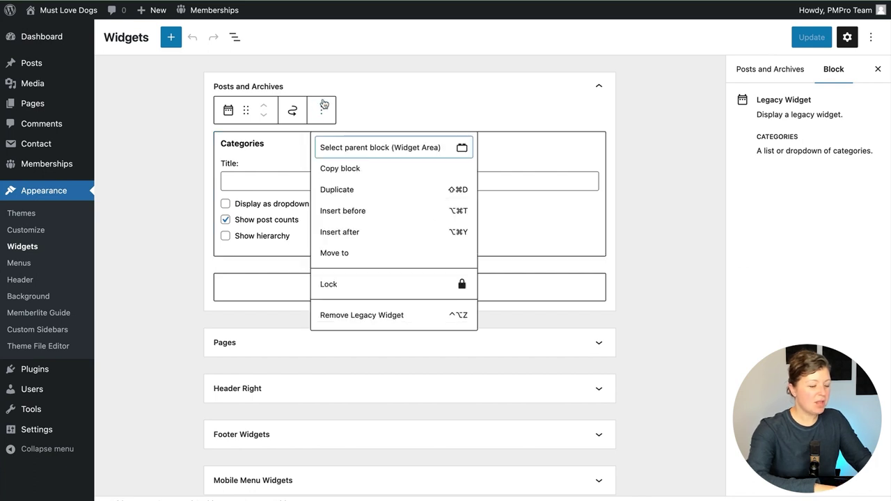
{"action": "left_click", "coordinate": [360, 206]}
{"action": "type", "text": "/"}
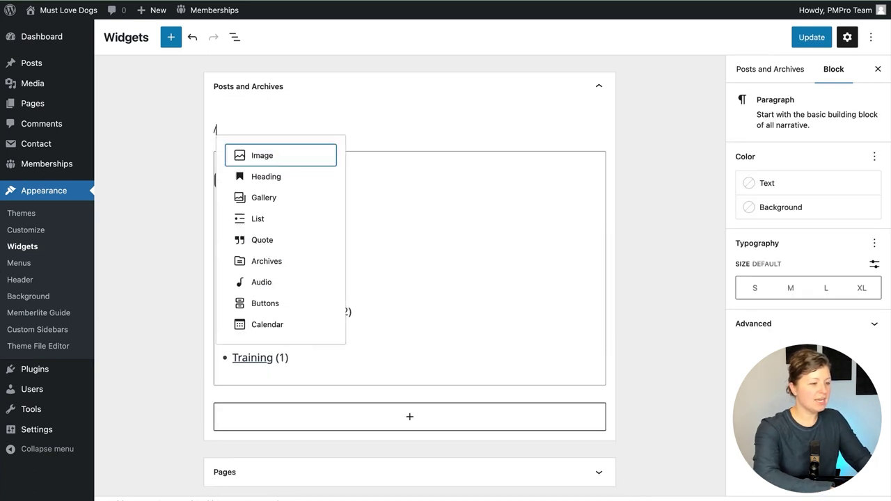
{"action": "type", "text": "log in"}
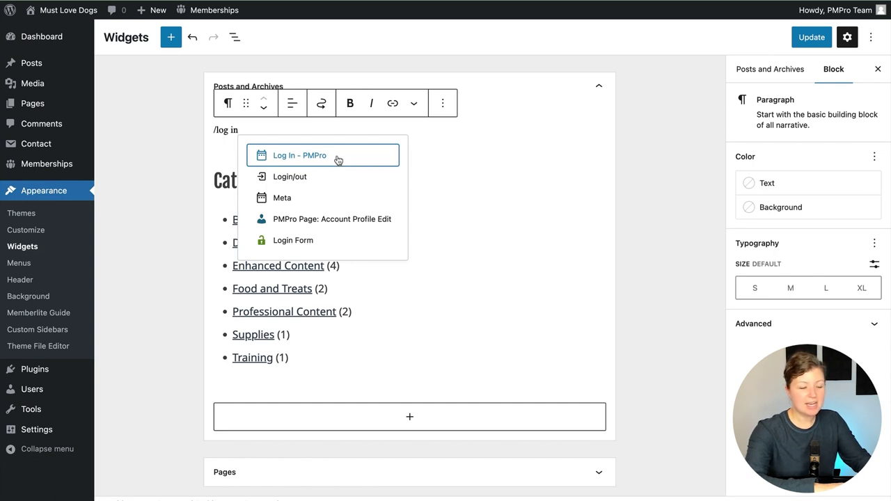
{"action": "left_click", "coordinate": [290, 159]}
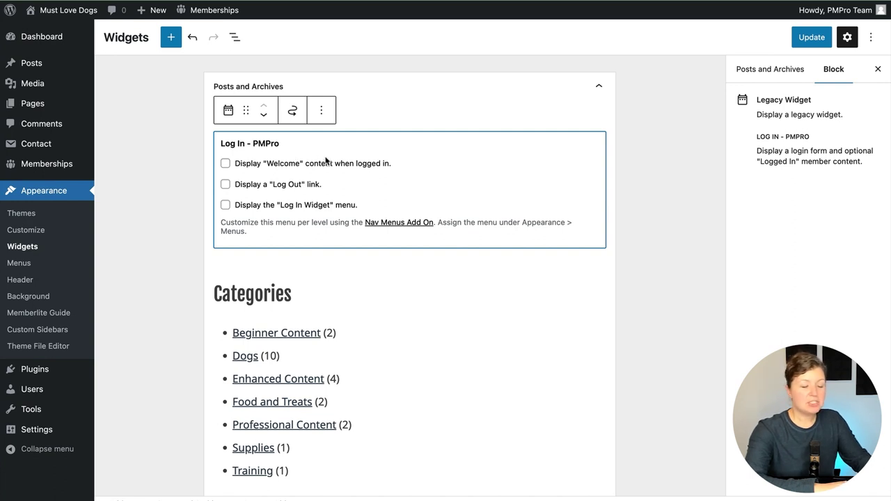
{"action": "left_click", "coordinate": [243, 165]}
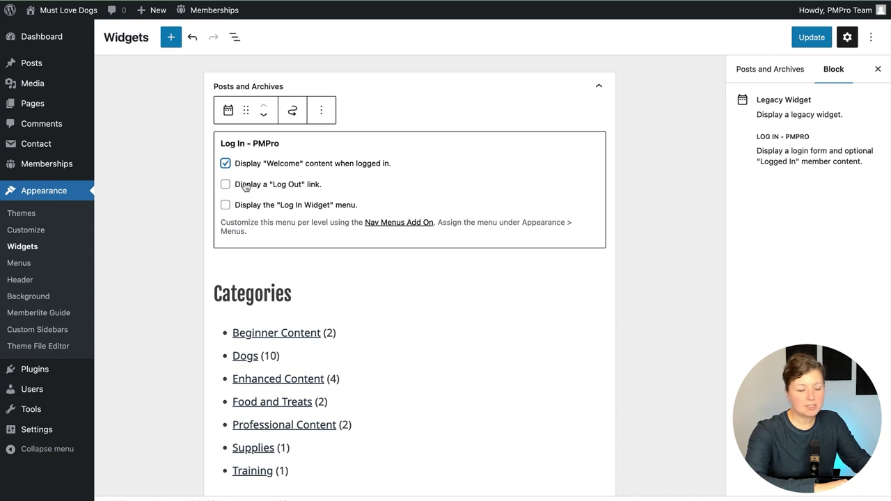
Enable the Log Out link and Log In Widget menu options, update the widgets, then log out
{"action": "left_click", "coordinate": [244, 186]}
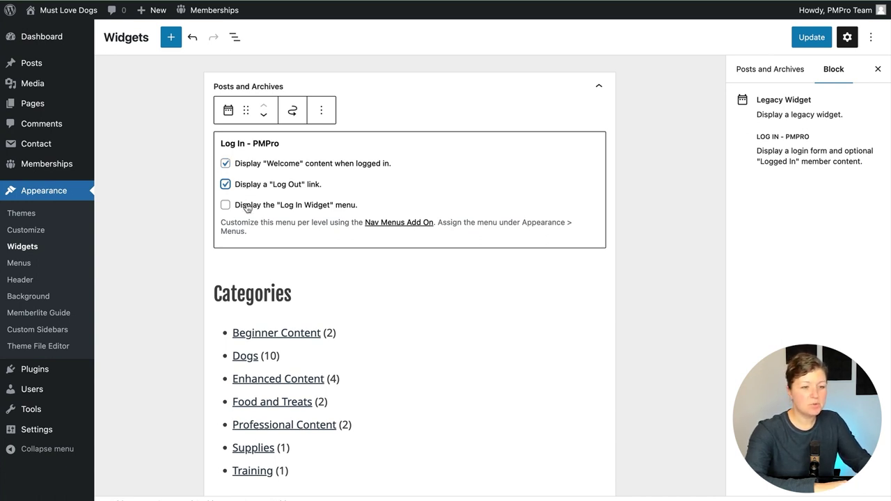
{"action": "left_click", "coordinate": [247, 207]}
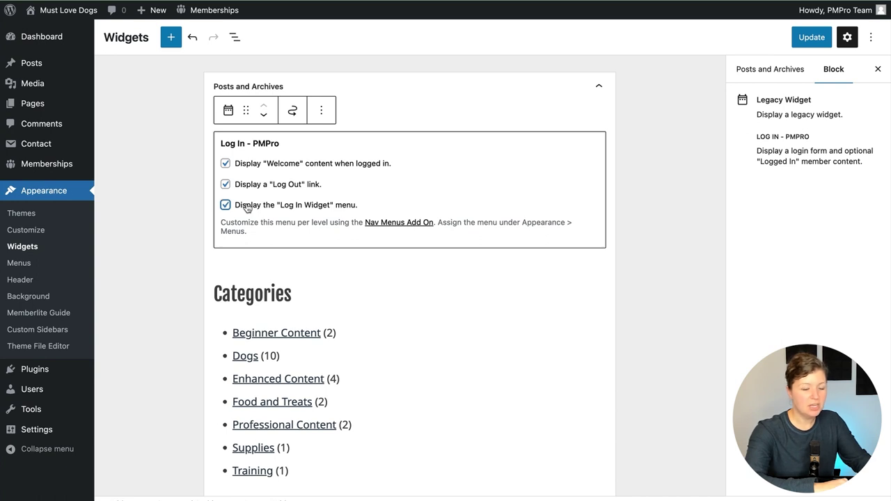
{"action": "left_click", "coordinate": [803, 40]}
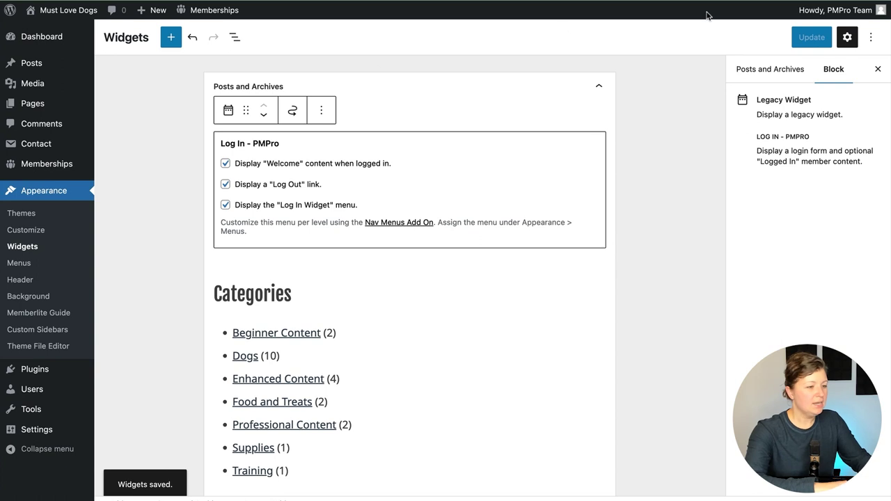
{"action": "mouse_move", "coordinate": [836, 10]}
{"action": "left_click", "coordinate": [807, 80]}
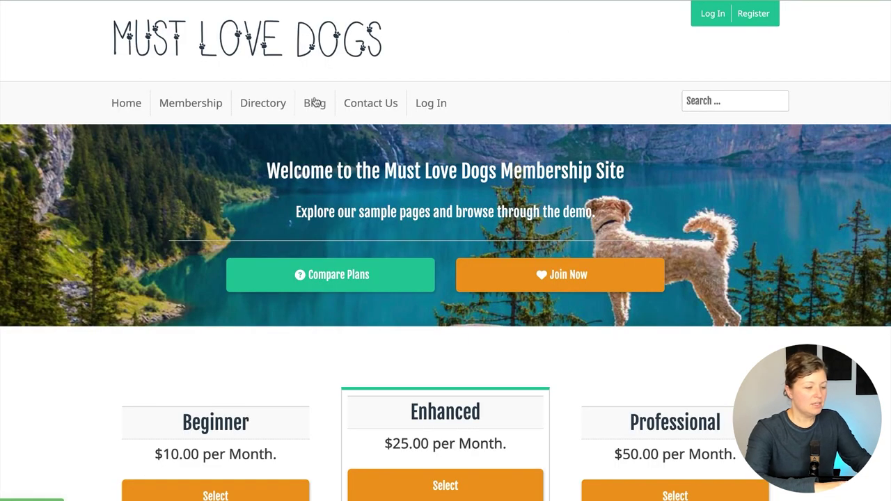
While logged out, browse the Blog and the Enhanced-members post, then open the Dogs category
{"action": "left_click", "coordinate": [314, 103]}
{"action": "scroll", "coordinate": [549, 105], "scroll_direction": "down", "scroll_amount": 3}
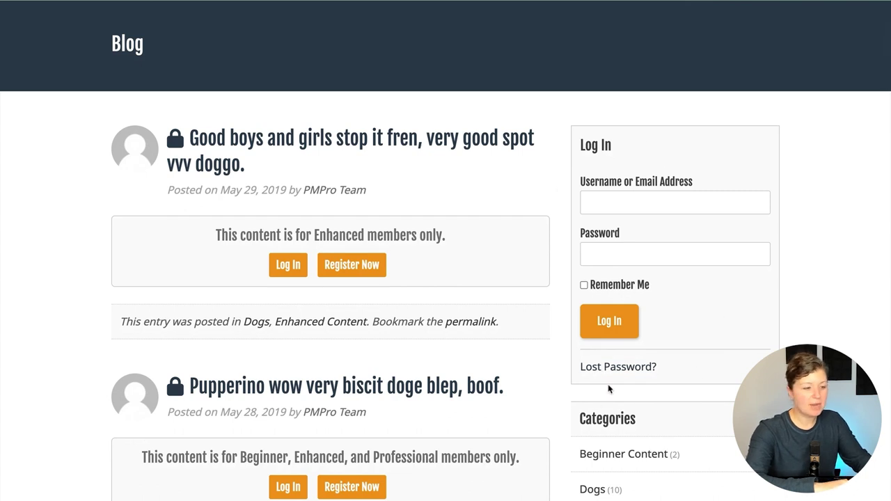
{"action": "left_click", "coordinate": [384, 140]}
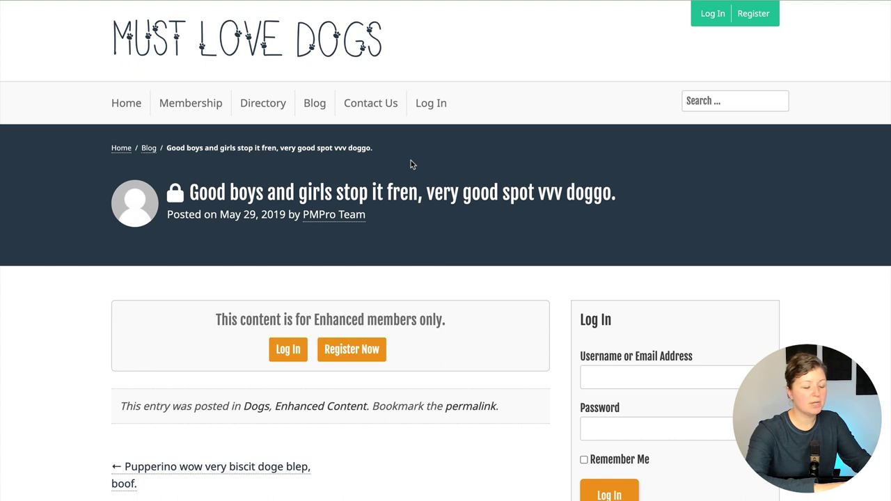
{"action": "scroll", "coordinate": [411, 161], "scroll_direction": "down", "scroll_amount": 1}
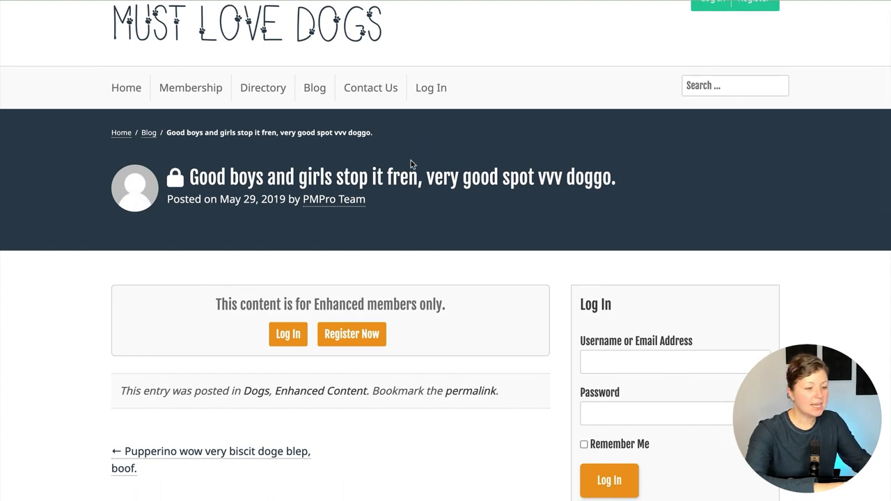
{"action": "scroll", "coordinate": [411, 160], "scroll_direction": "down", "scroll_amount": 3}
{"action": "left_click", "coordinate": [258, 295]}
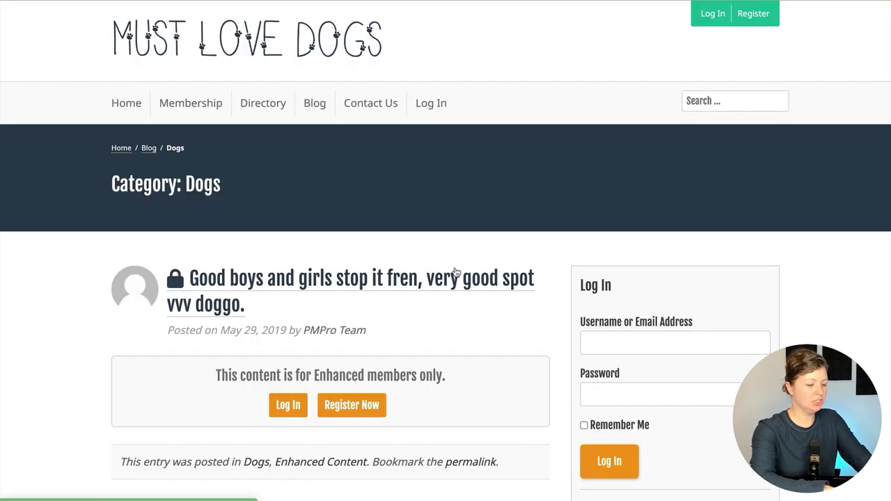
Log in through the sidebar Log In widget, then go to the admin Dashboard
{"action": "left_click", "coordinate": [597, 337]}
{"action": "type", "text": "pmpro"}
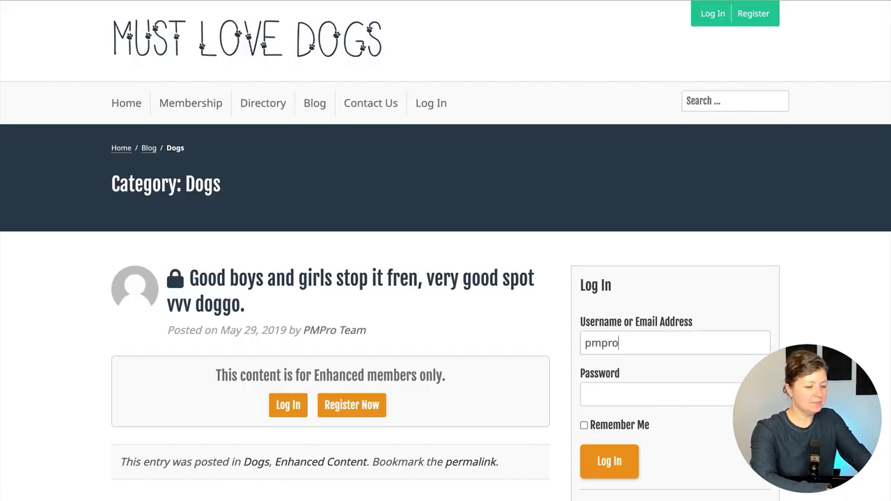
{"action": "key", "text": "Tab"}
{"action": "type", "text": "••••••••"}
{"action": "key", "text": "Return"}
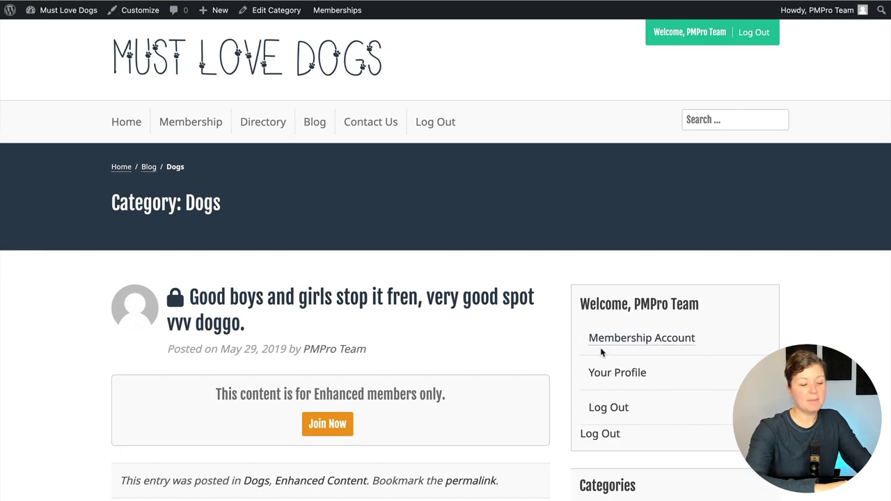
{"action": "left_click", "coordinate": [598, 437]}
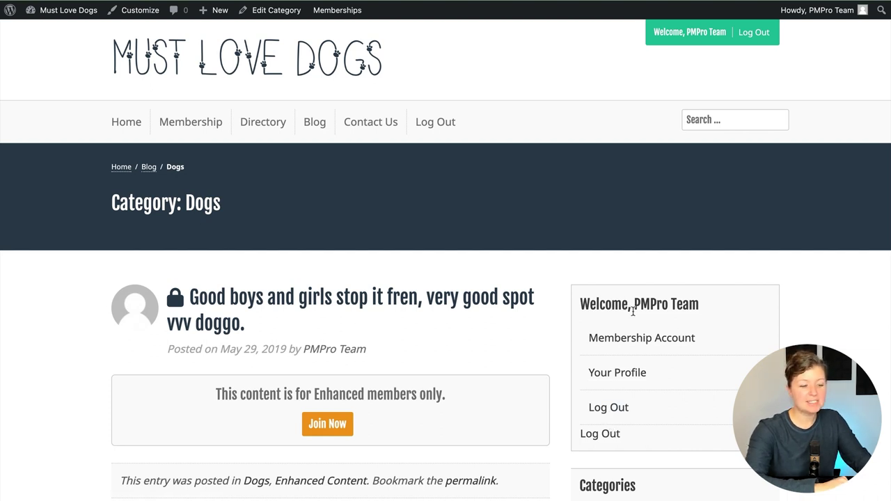
{"action": "left_click", "coordinate": [615, 434]}
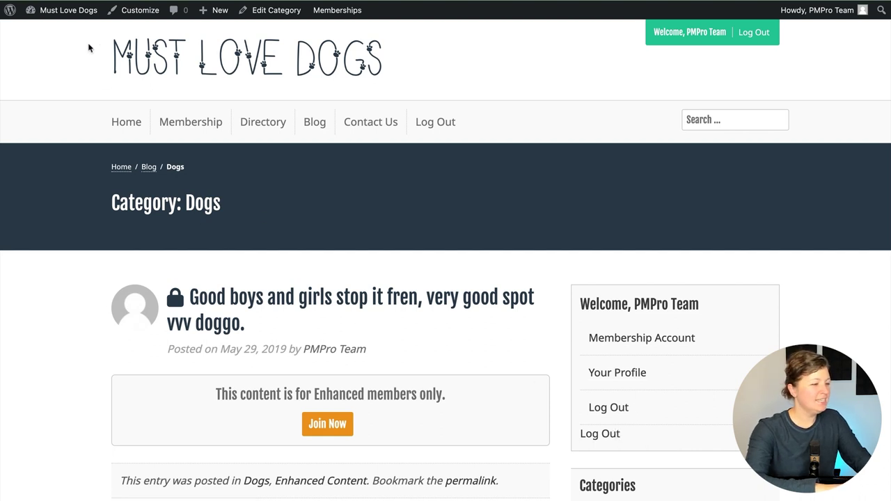
{"action": "left_click", "coordinate": [72, 16]}
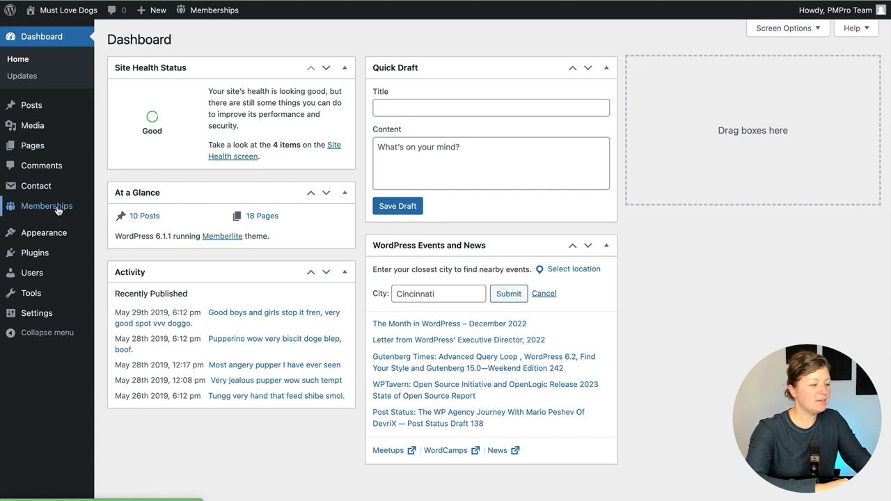
In Appearance > Menus, load the Log In Form menu assigned to Log In Widget - PMPro
{"action": "mouse_move", "coordinate": [66, 234]}
{"action": "left_click", "coordinate": [112, 285]}
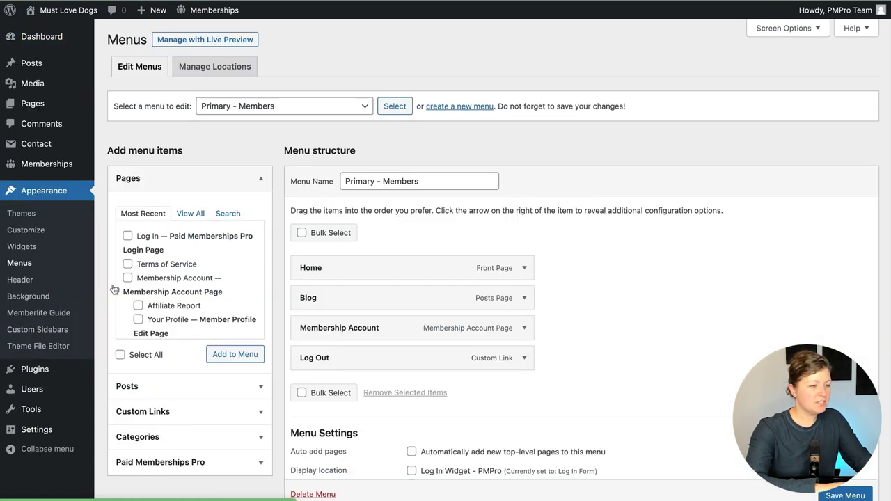
{"action": "left_click", "coordinate": [270, 107]}
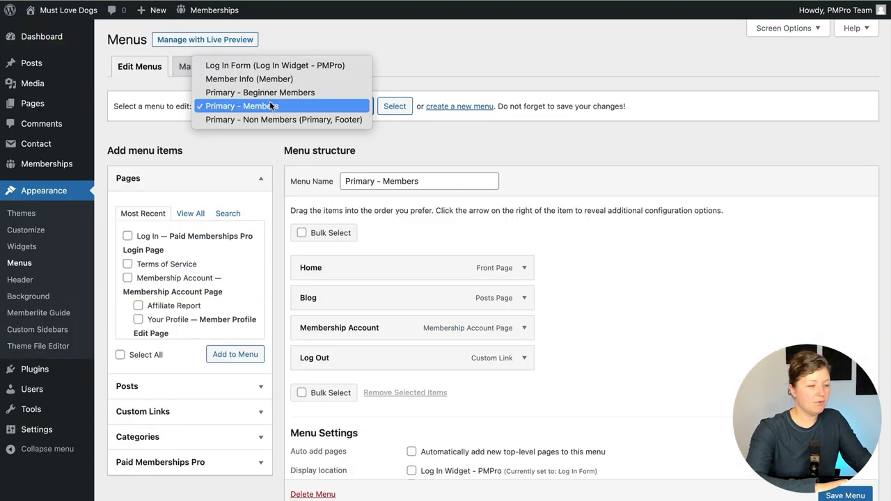
{"action": "left_click", "coordinate": [277, 66]}
{"action": "left_click", "coordinate": [394, 108]}
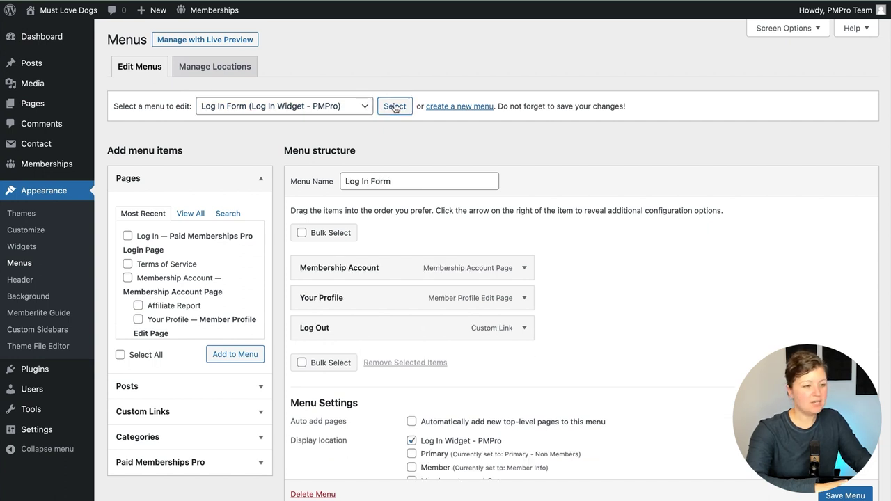
{"action": "left_click", "coordinate": [471, 106]}
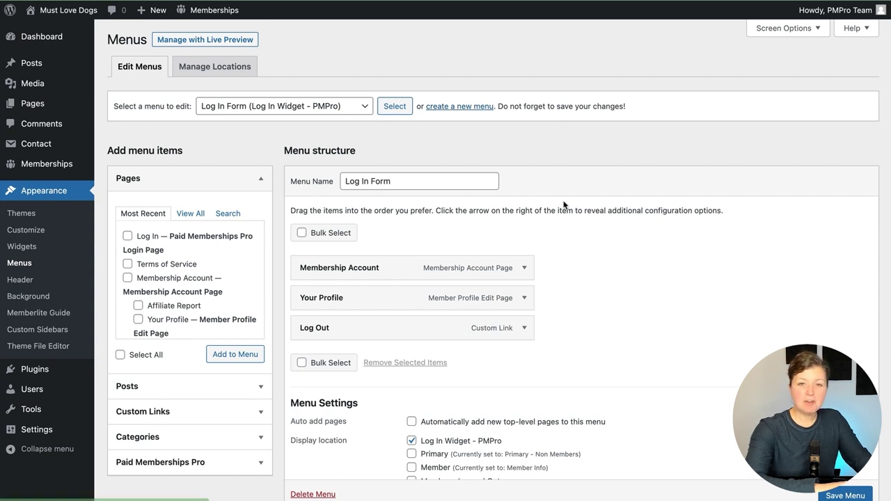
{"action": "scroll", "coordinate": [565, 206], "scroll_direction": "down", "scroll_amount": 2}
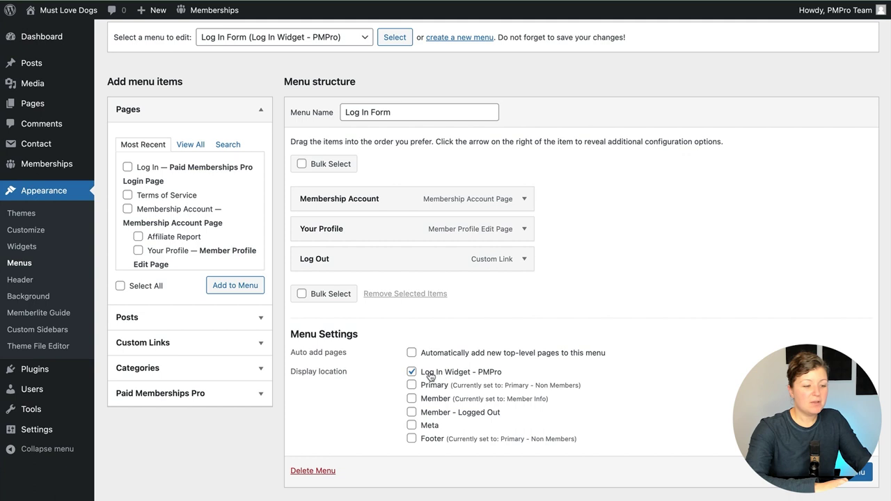
{"action": "left_click_drag", "start_coordinate": [421, 374], "coordinate": [503, 380]}
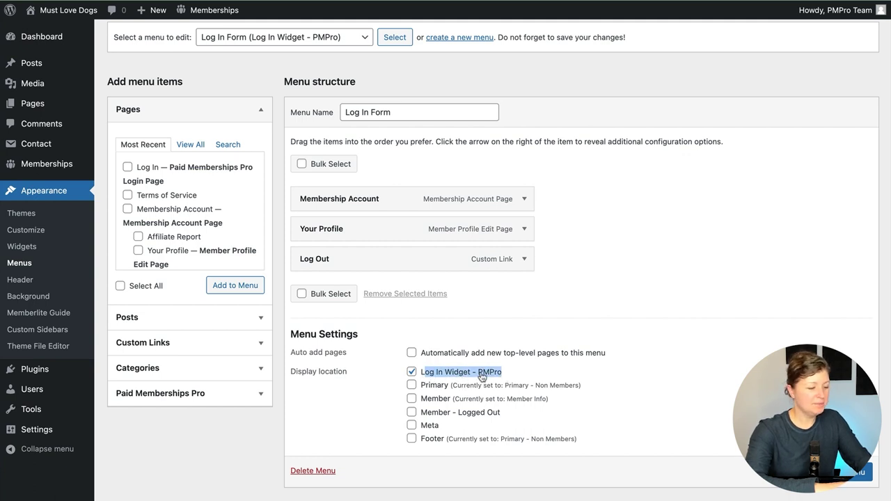
{"action": "left_click", "coordinate": [366, 373]}
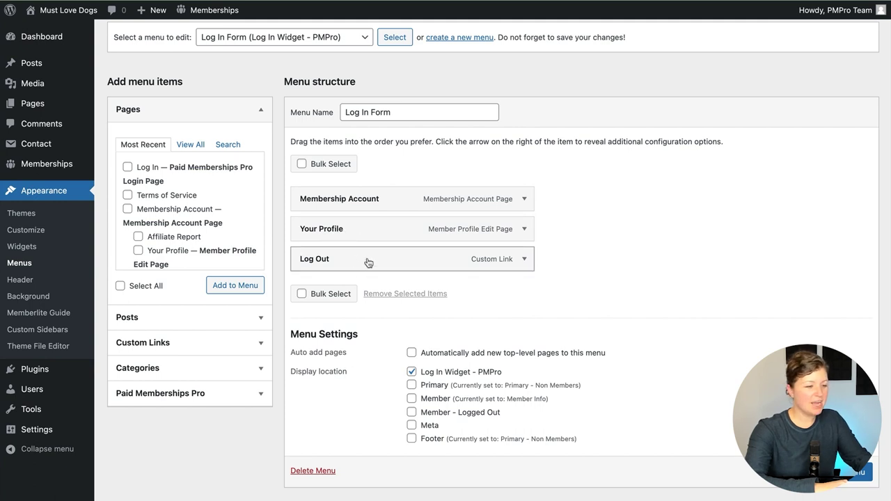
Remove the Log Out item and add Enhanced Content directly below Membership Account
{"action": "left_click", "coordinate": [524, 258]}
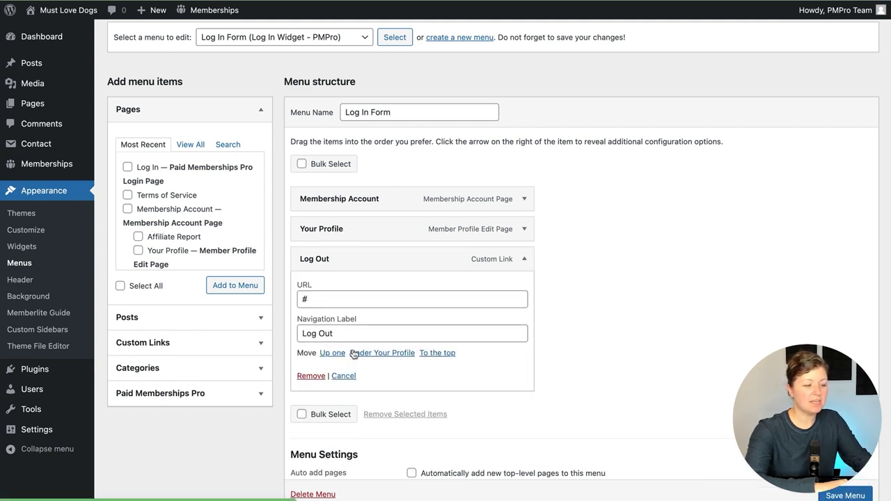
{"action": "left_click", "coordinate": [309, 377]}
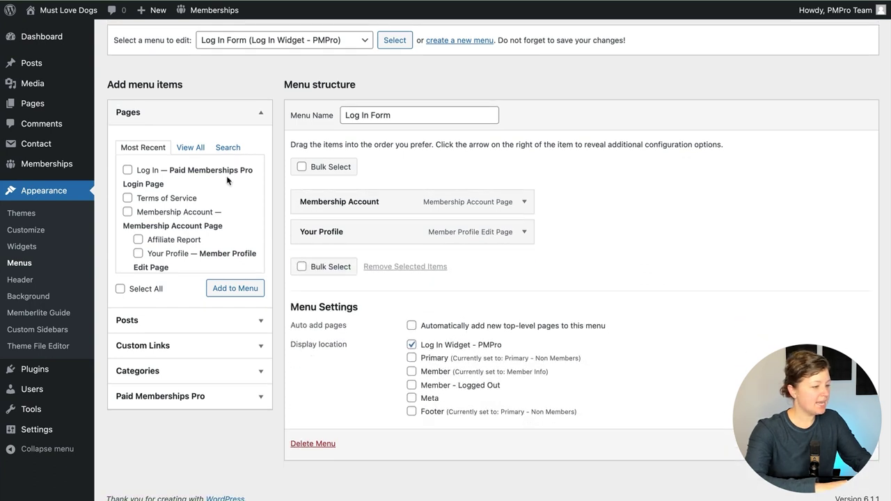
{"action": "left_click", "coordinate": [161, 371]}
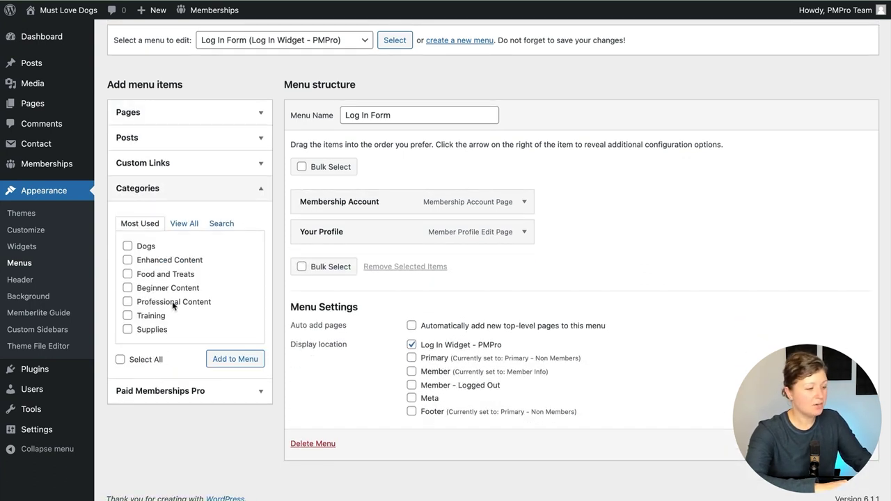
{"action": "left_click", "coordinate": [127, 261]}
{"action": "left_click", "coordinate": [235, 359]}
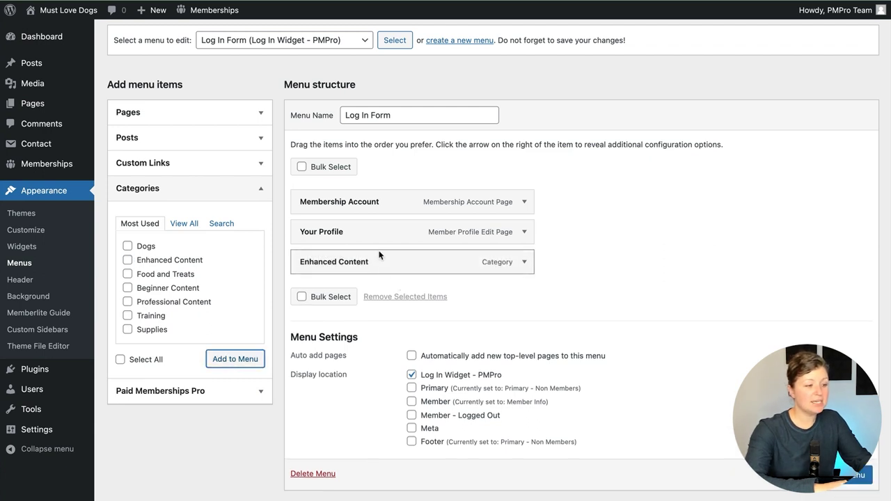
{"action": "left_click_drag", "start_coordinate": [382, 259], "coordinate": [378, 234]}
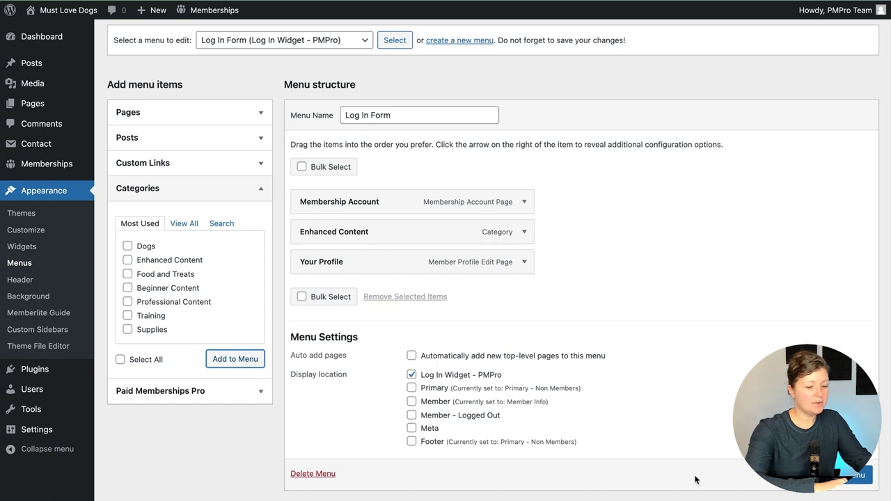
{"action": "scroll", "coordinate": [840, 486], "scroll_direction": "down", "scroll_amount": 1}
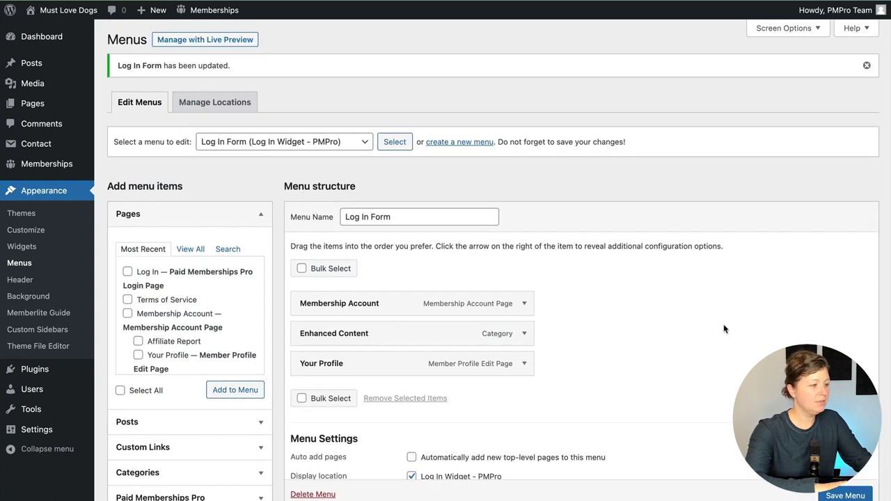
Visit the site's Blog page to check the sidebar welcome menu now shows Enhanced Content
{"action": "left_click", "coordinate": [70, 11]}
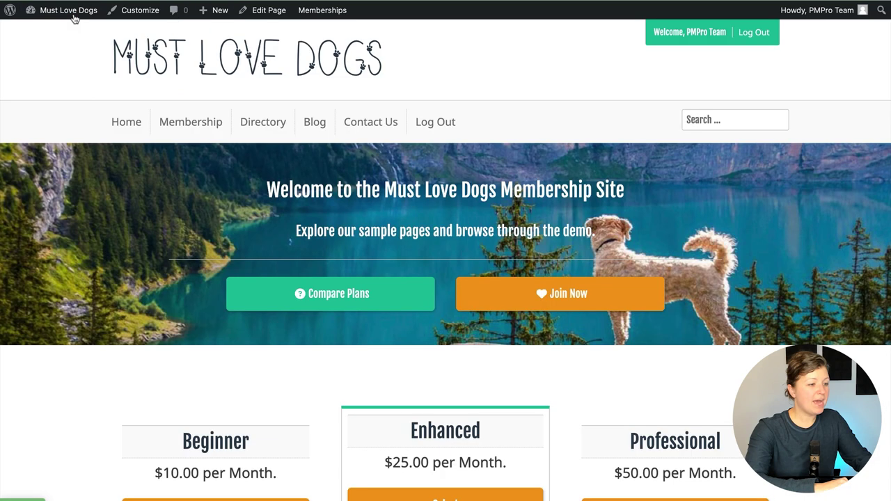
{"action": "left_click", "coordinate": [313, 122]}
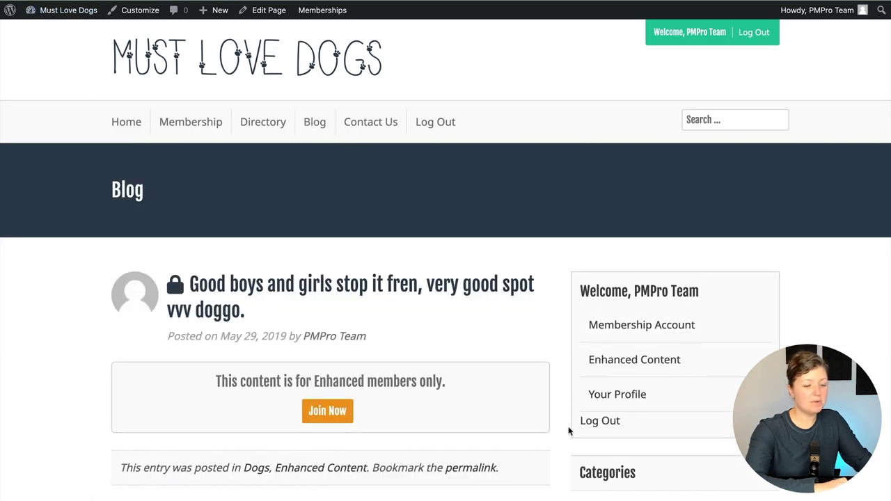
{"action": "left_click", "coordinate": [609, 424]}
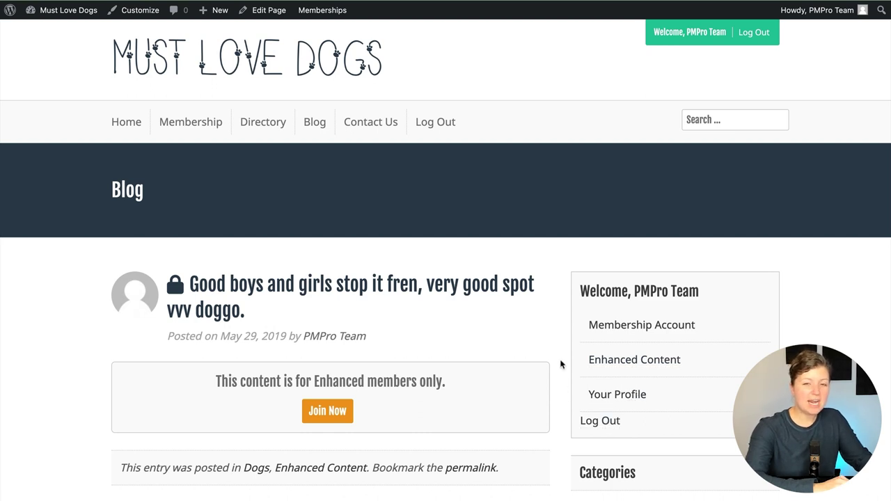